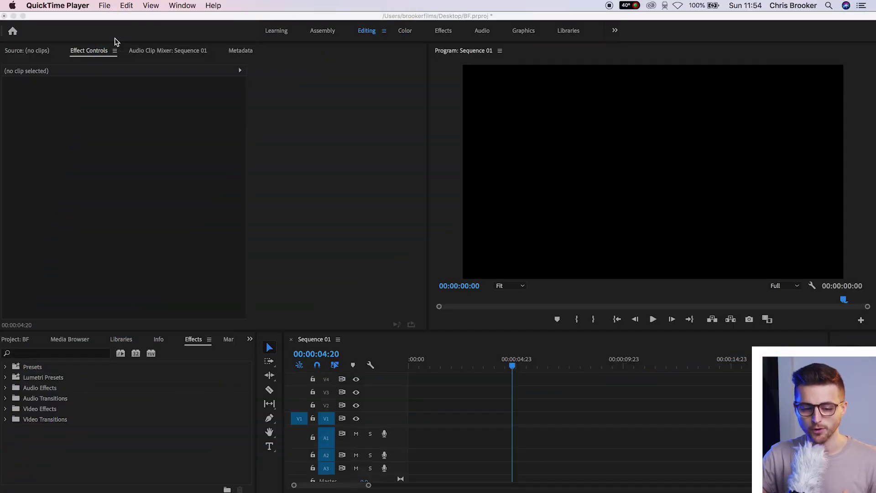
Bring Premiere Pro forward and move Sequence 01's playhead back to about 00:00:00:11.
left_click(156, 146)
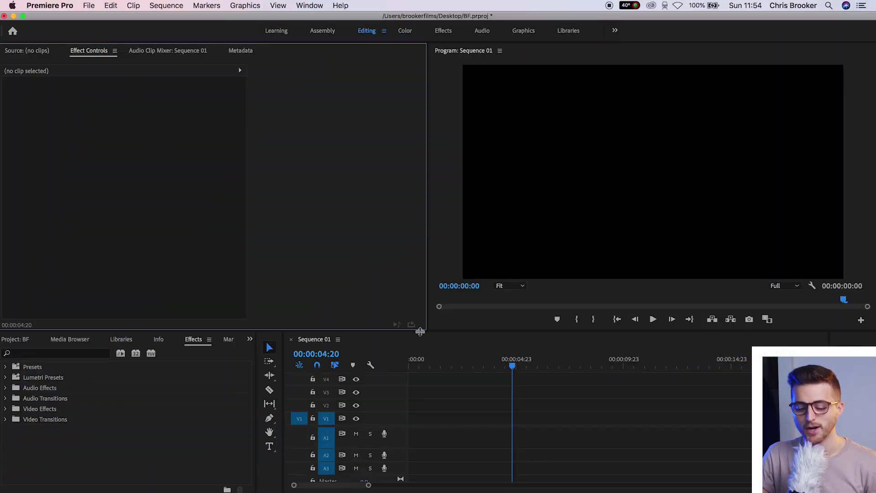
left_click(418, 354)
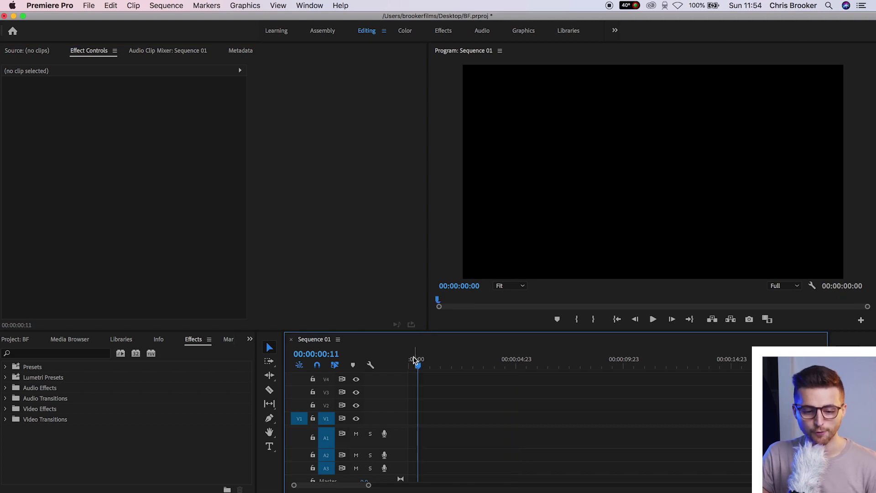
Add a legacy title named Title 01 with the default 1920x1080 settings.
left_click(89, 5)
mouse_move(97, 17)
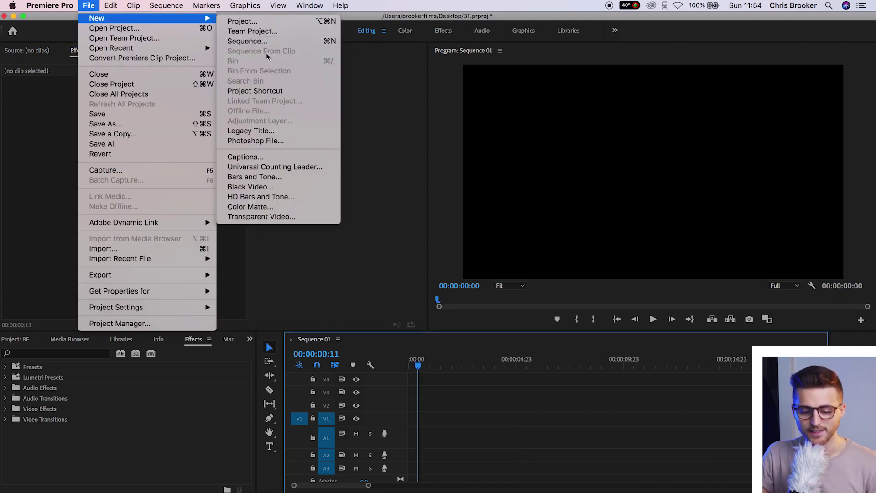
left_click(254, 131)
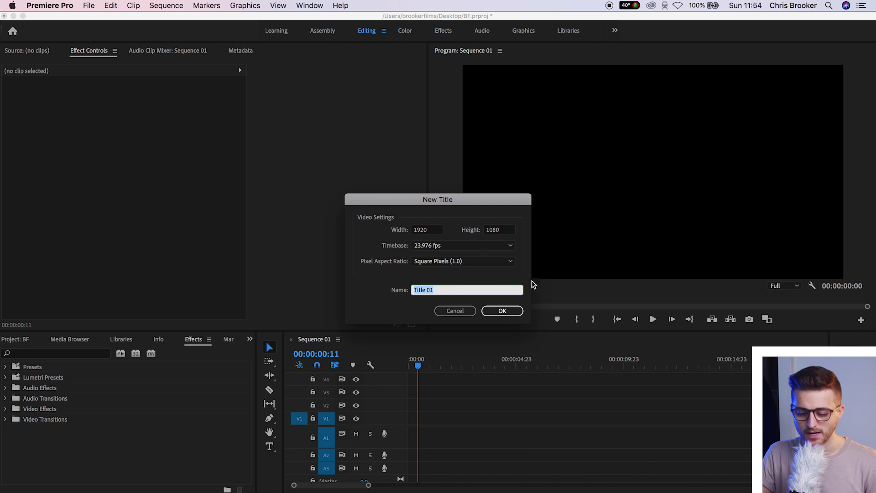
left_click(503, 312)
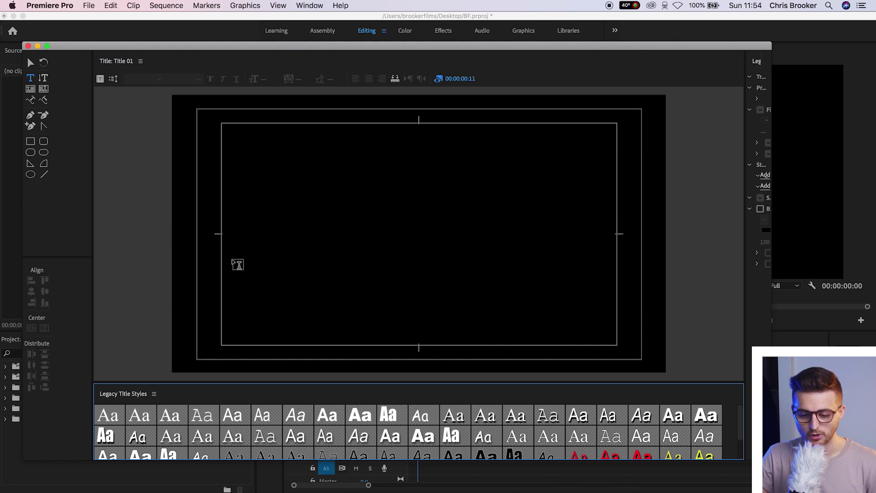
Type the title text 'BrookerFilms' on the canvas, correcting the capitalisation.
left_click(318, 208)
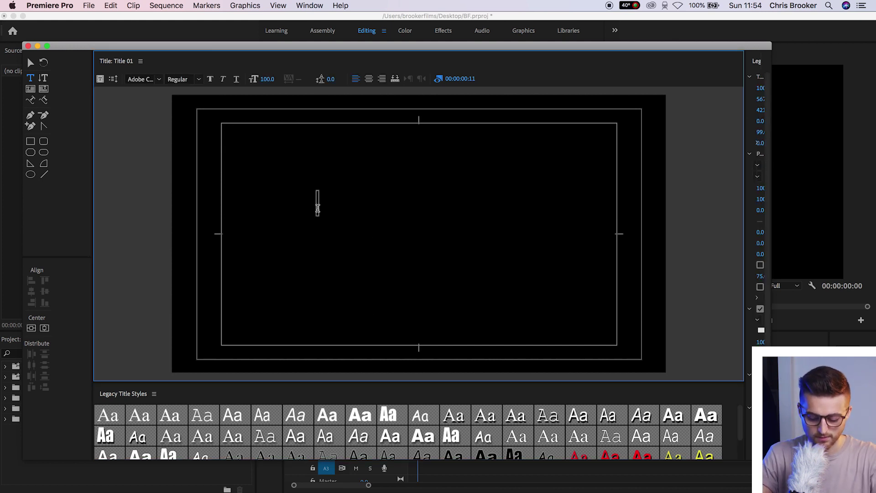
type("Brooker")
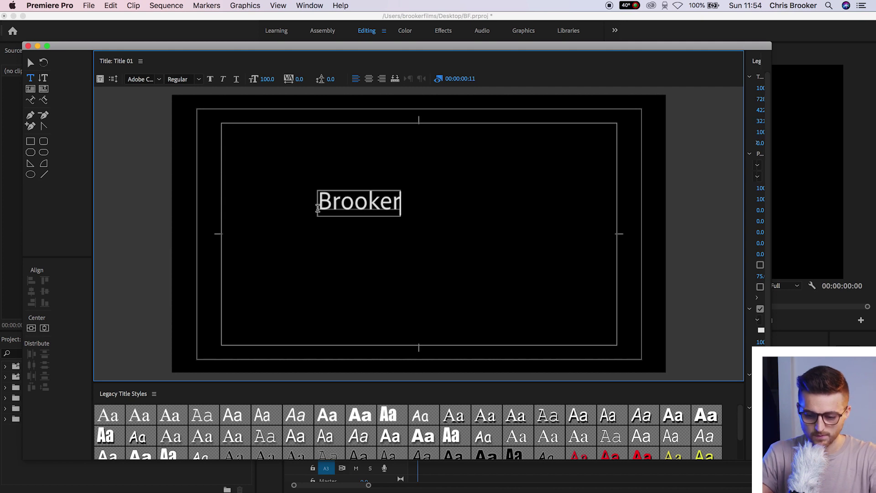
type("FILMS")
key("BackSpace")
key("BackSpace")
key("BackSpace")
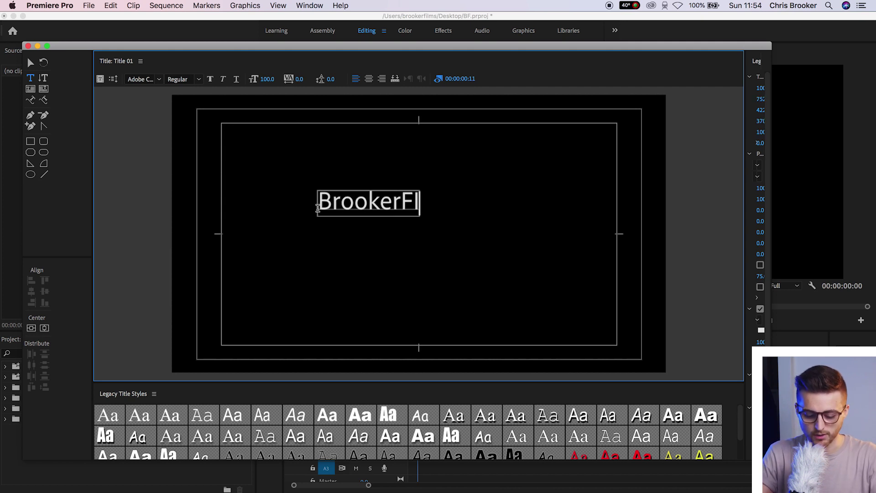
type("ilms")
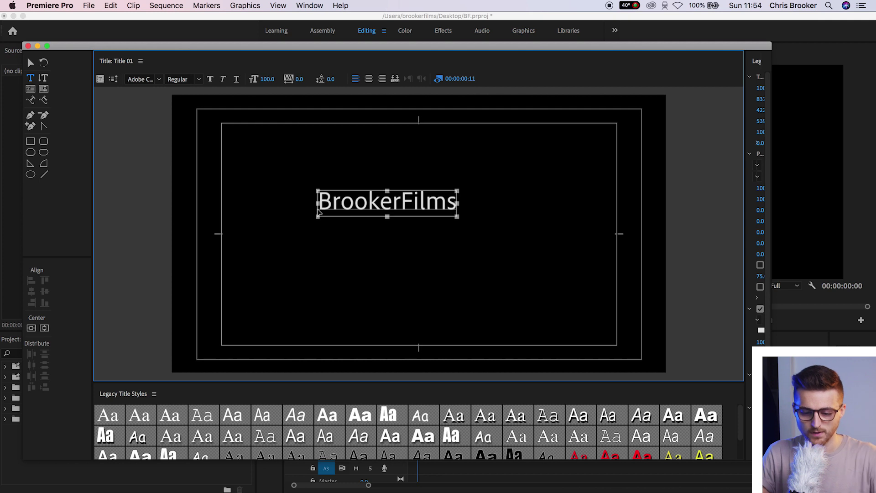
Set the text to Avenir Black at size 184 and centre it in the frame.
key("super+a")
left_click(156, 79)
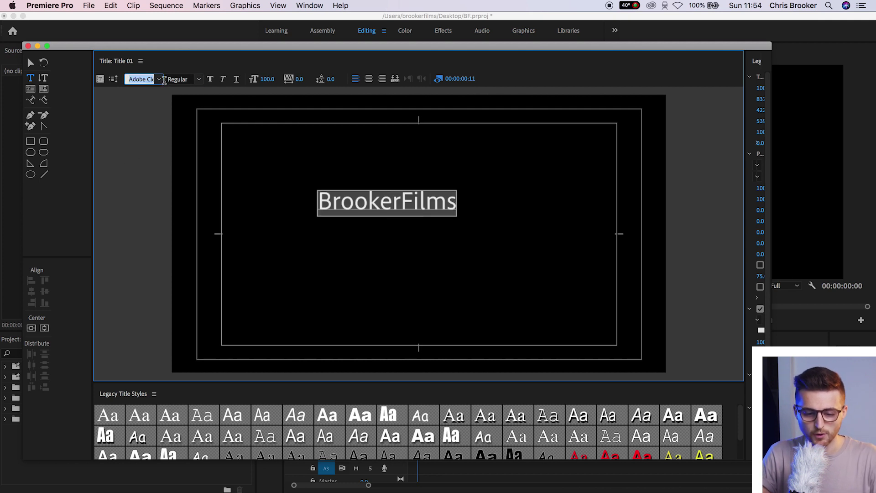
left_click(161, 82)
left_click(130, 79)
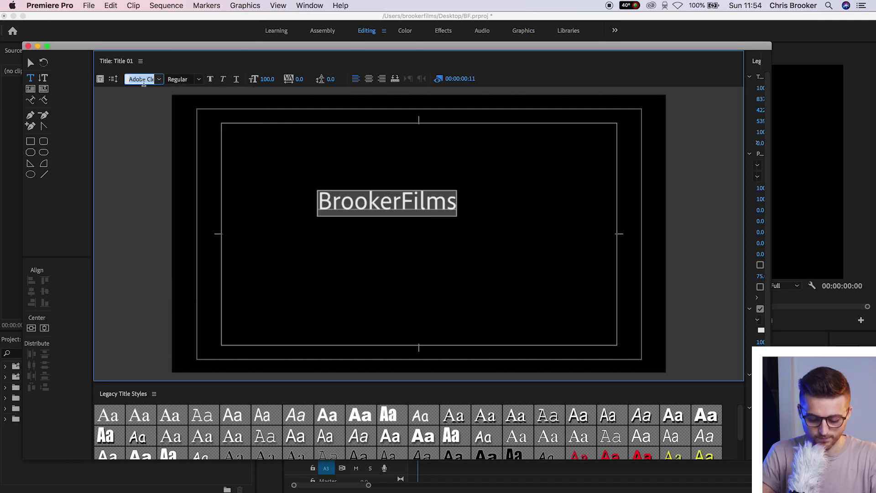
type("Avenir")
key("Return")
left_click(199, 82)
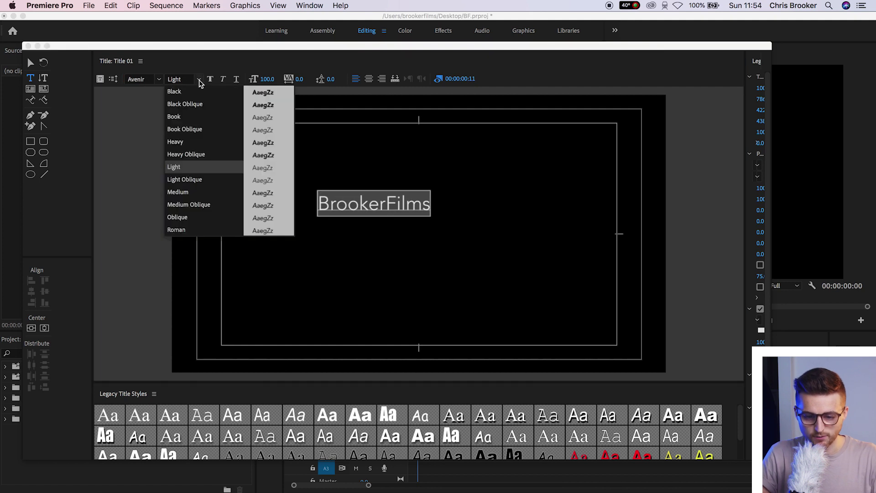
left_click(204, 93)
left_click_drag(267, 81, 292, 81)
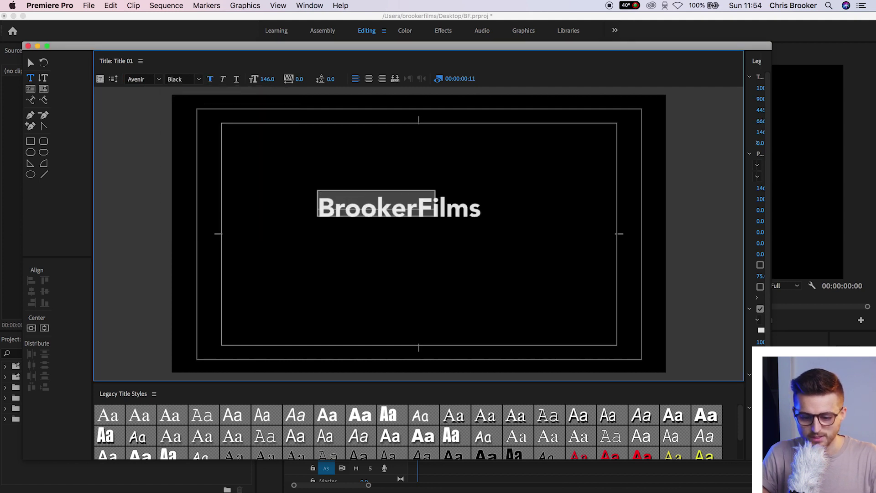
left_click(44, 327)
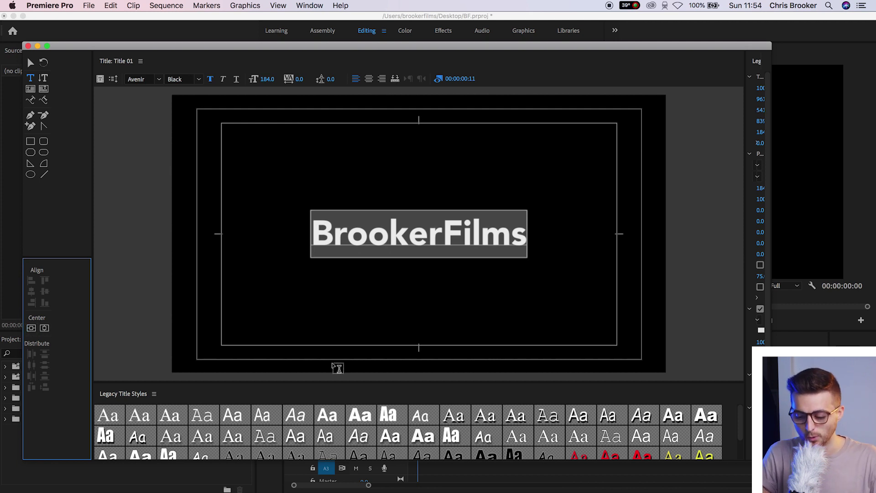
Change the BrookerFilms text fill colour from light grey to pure white FFFFFF.
left_click_drag(745, 253, 638, 258)
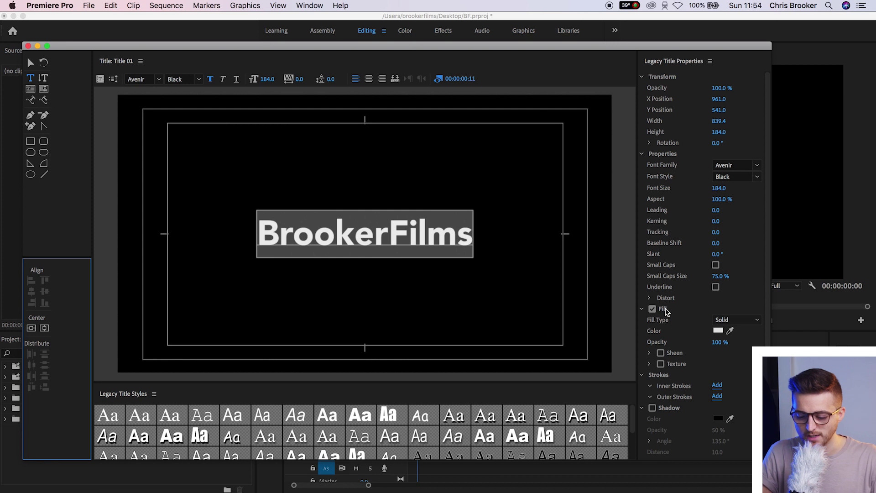
left_click(659, 332)
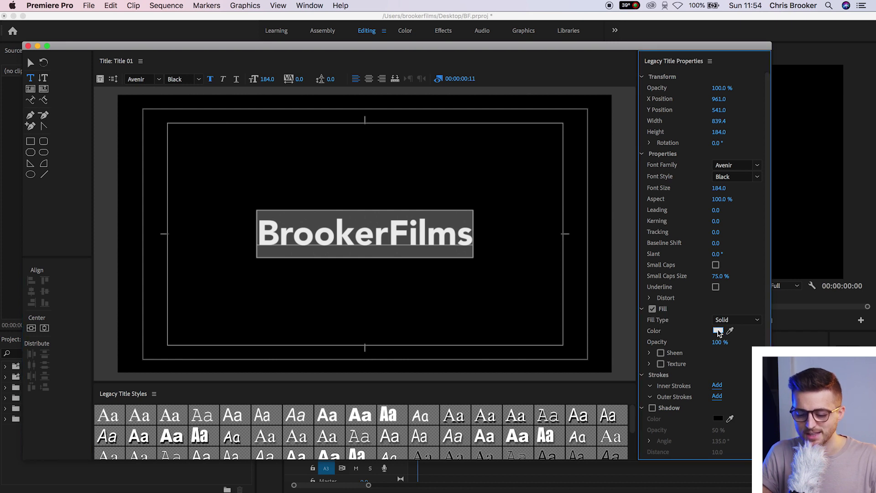
left_click(718, 331)
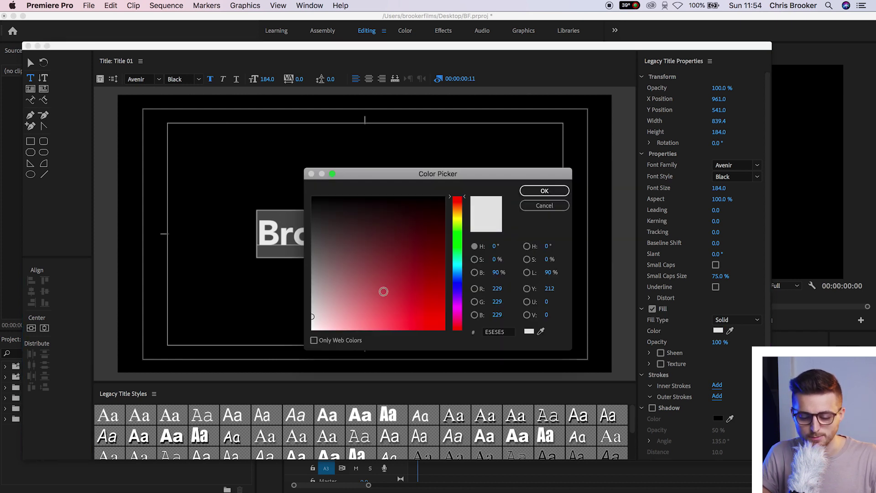
left_click_drag(312, 316, 299, 335)
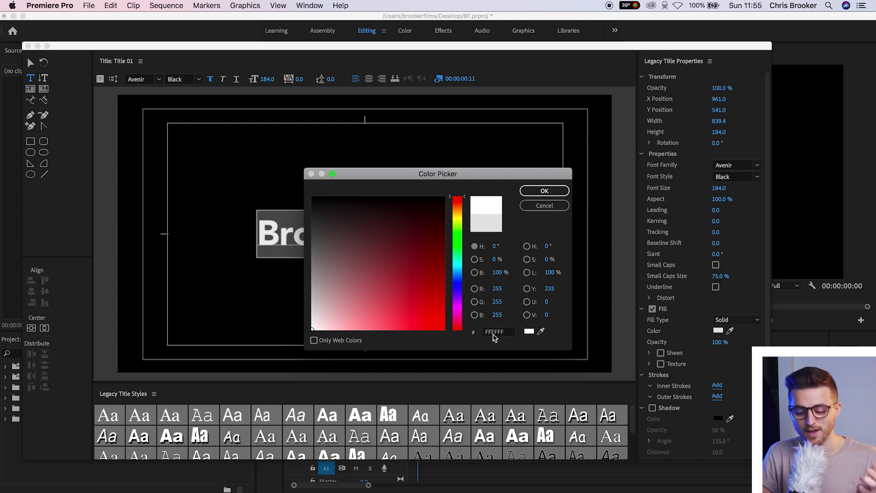
left_click(548, 191)
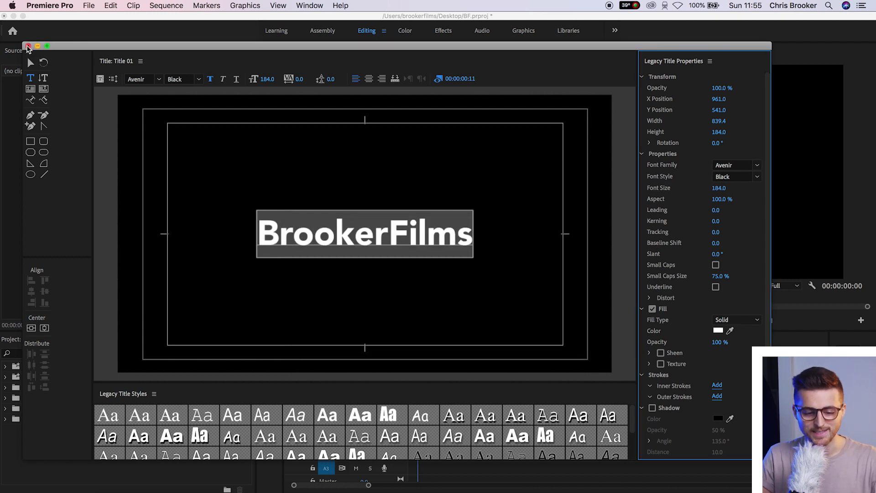
Place Title 01 on V1 at 00:00 and enlarge the Program monitor.
left_click(28, 46)
left_click(250, 338)
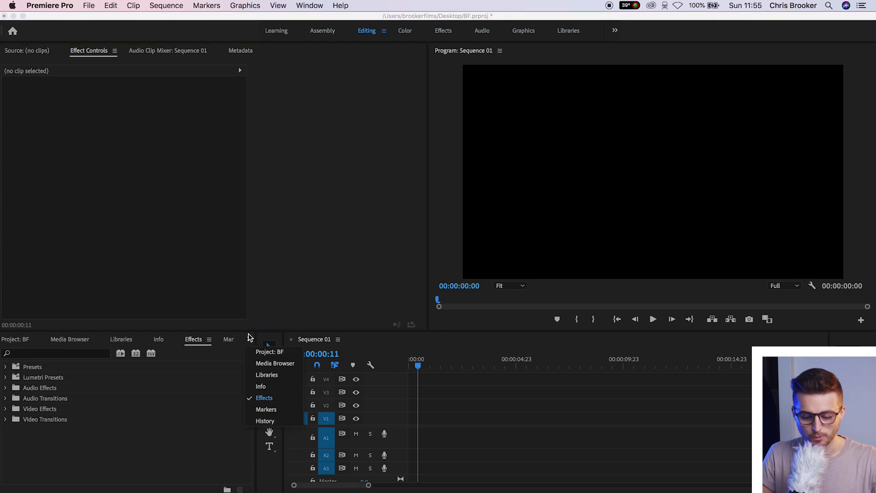
left_click(259, 352)
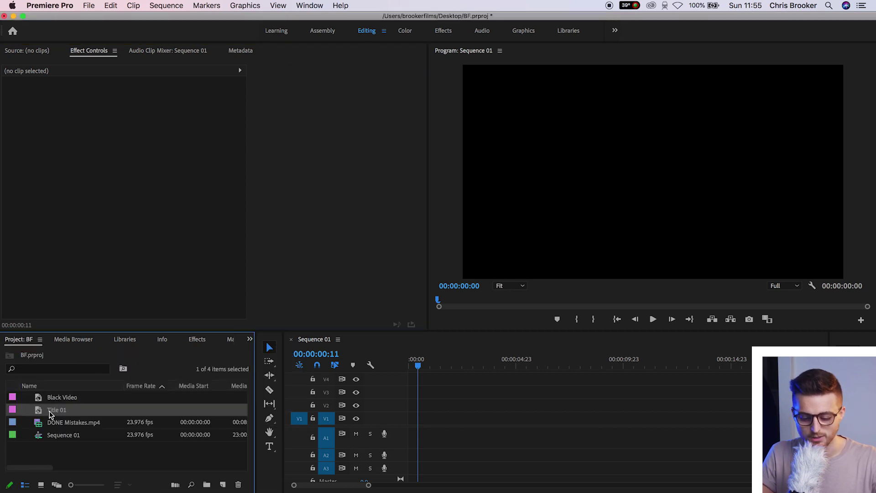
left_click_drag(371, 400, 400, 420)
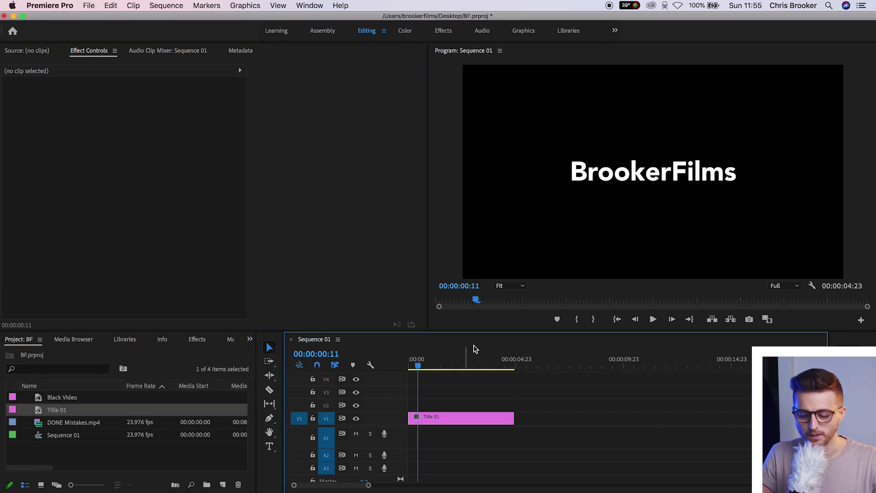
mouse_move(424, 360)
left_mouse_down()
mouse_move(505, 360)
mouse_move(401, 363)
left_mouse_up()
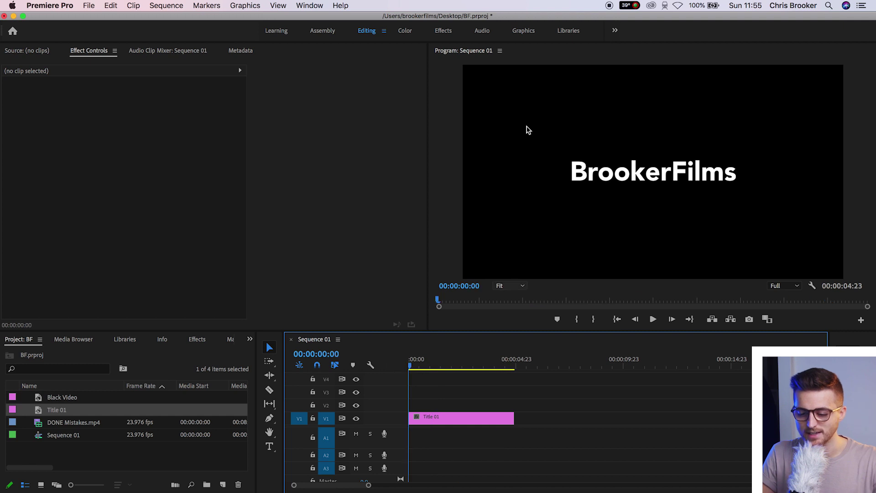
left_click_drag(492, 351, 492, 360)
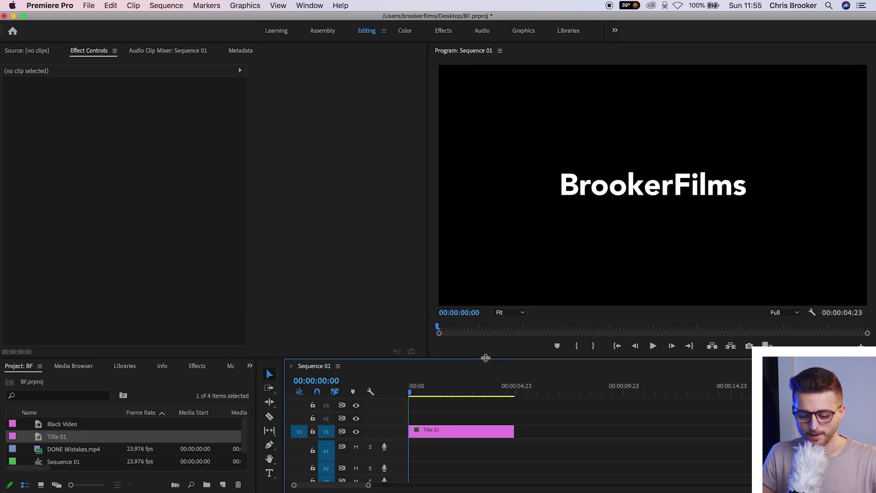
Search the effects for 'tint' and drop Tint onto the Title 01 clip.
left_click(452, 431)
left_click(201, 366)
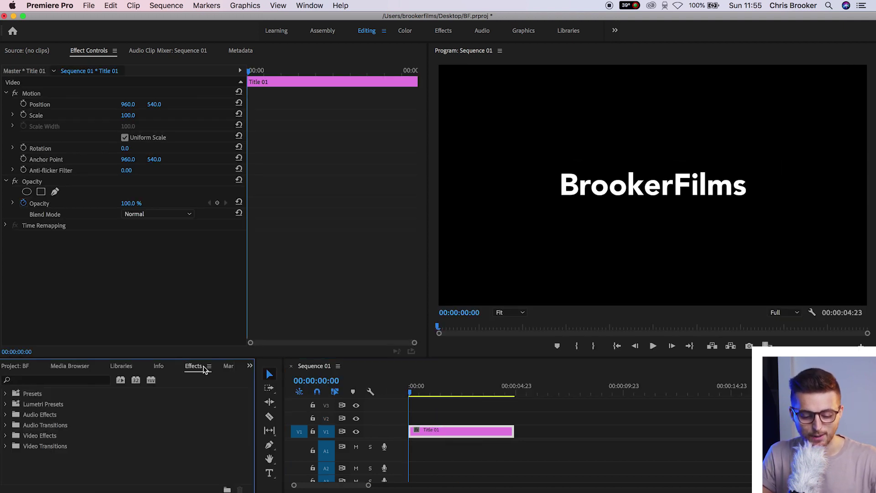
left_click(71, 382)
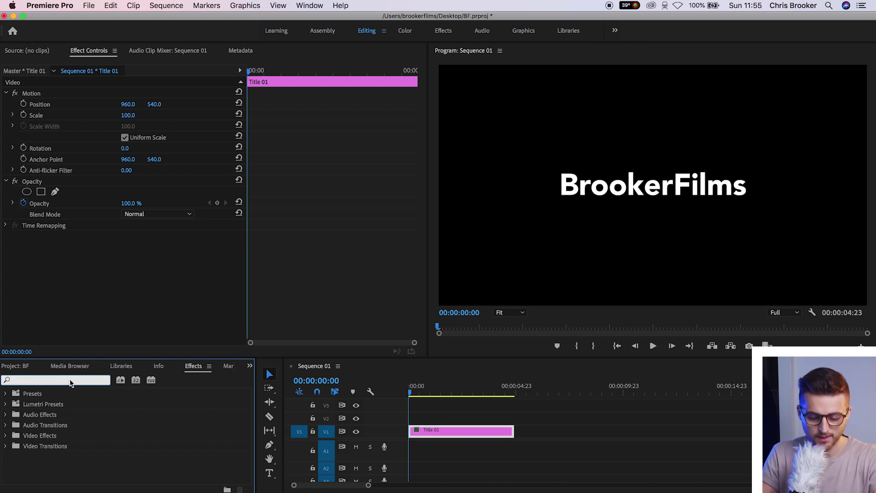
type("tint")
left_click(41, 457)
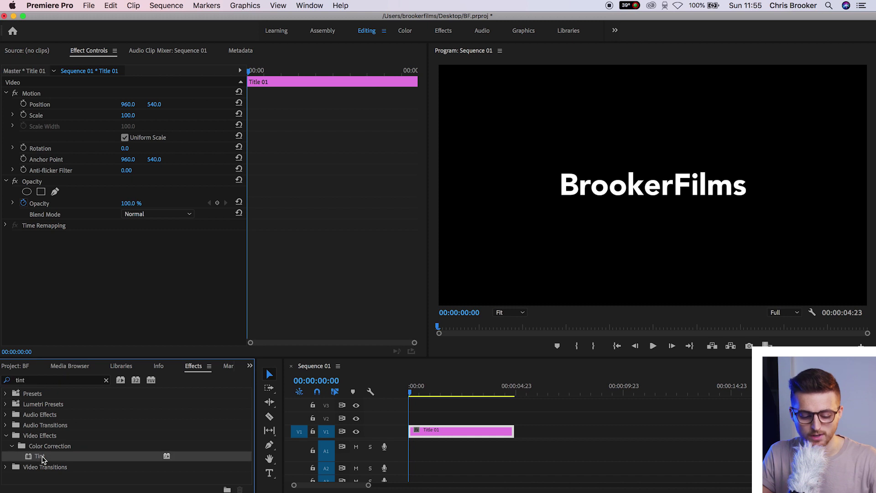
left_click_drag(41, 459, 435, 431)
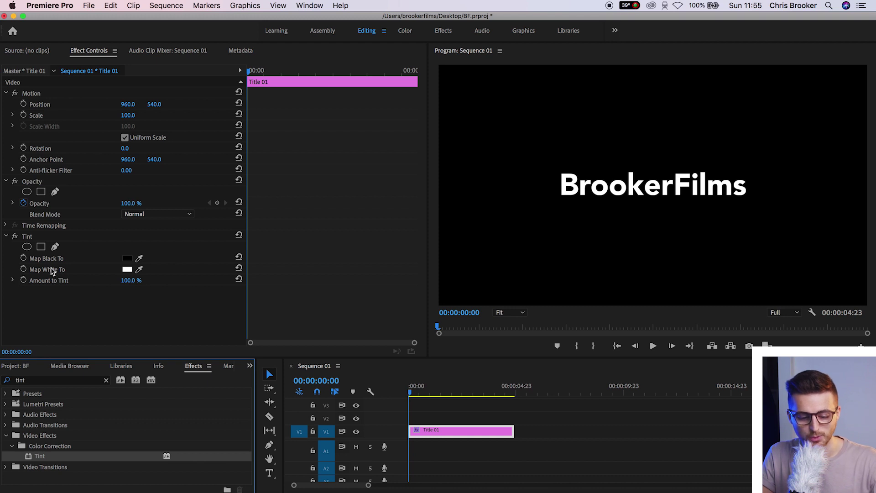
Set Tint's Map White To colour to red and start keyframing it.
left_click(61, 272)
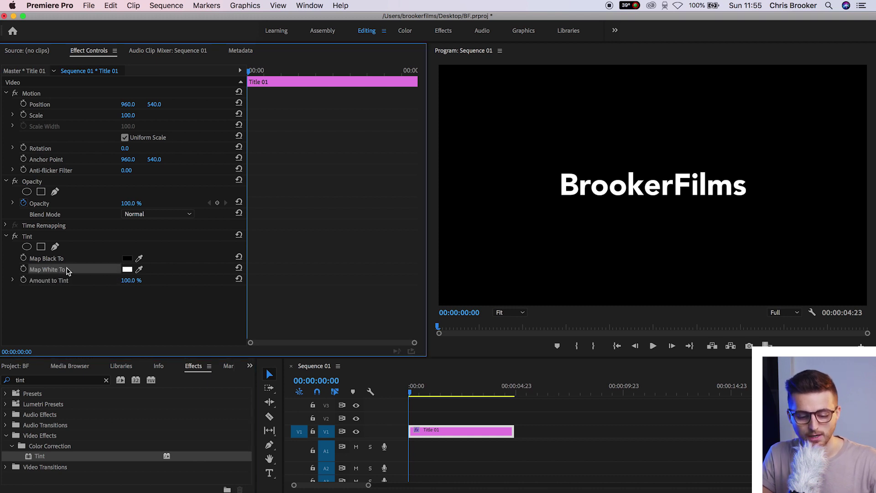
left_click(127, 270)
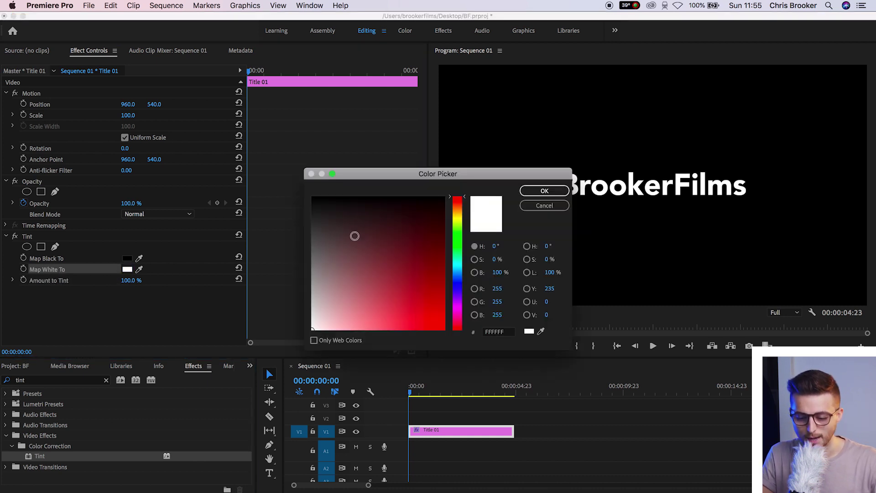
mouse_move(414, 241)
left_mouse_down()
mouse_move(445, 329)
mouse_move(461, 314)
mouse_move(468, 340)
left_mouse_up()
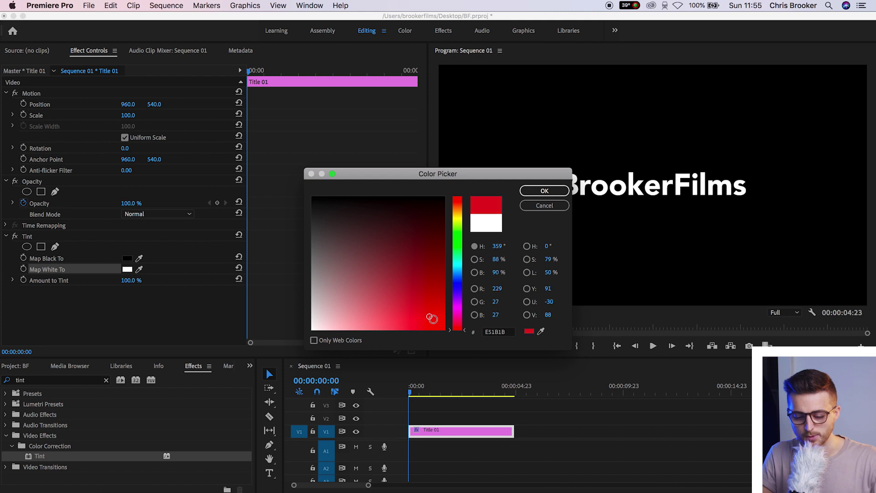
left_click(556, 191)
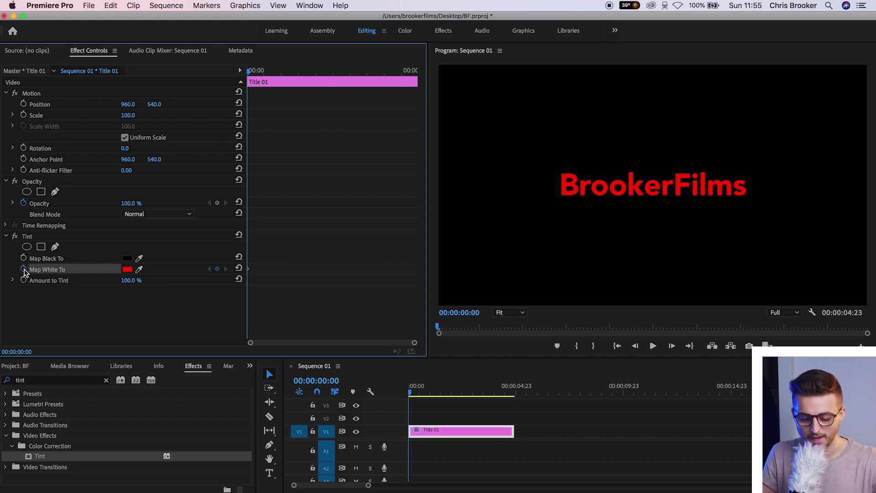
left_click(23, 269)
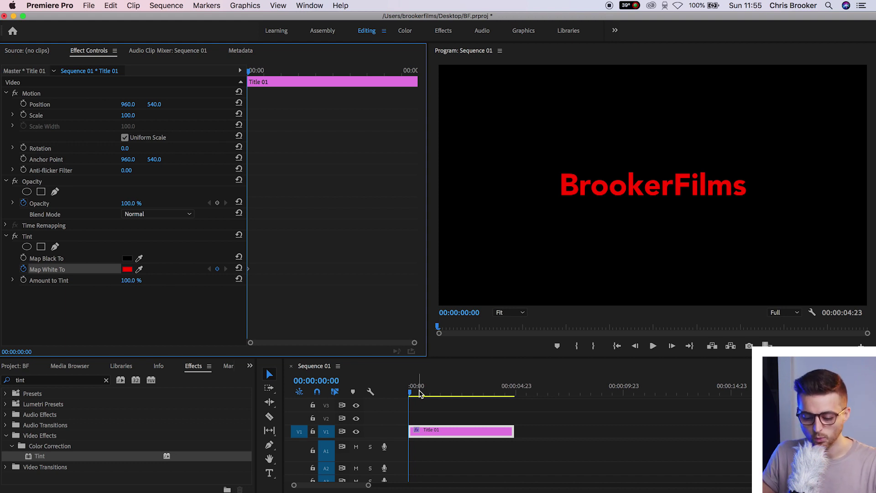
Add a pink Map White To keyframe a few frames later.
key("Right")
key("Right")
key("Right")
key("Right")
key("Right")
key("Right")
key("Right")
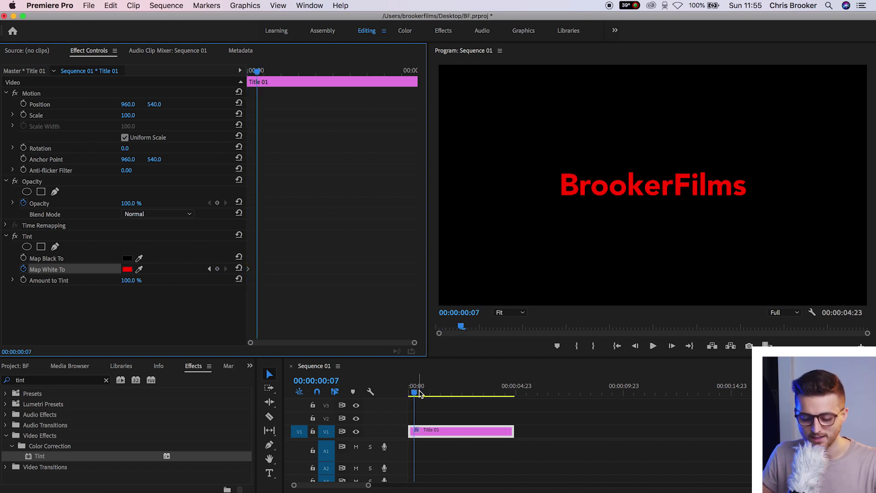
key("Right")
key("Right")
key("Right")
key("Right")
key("Right")
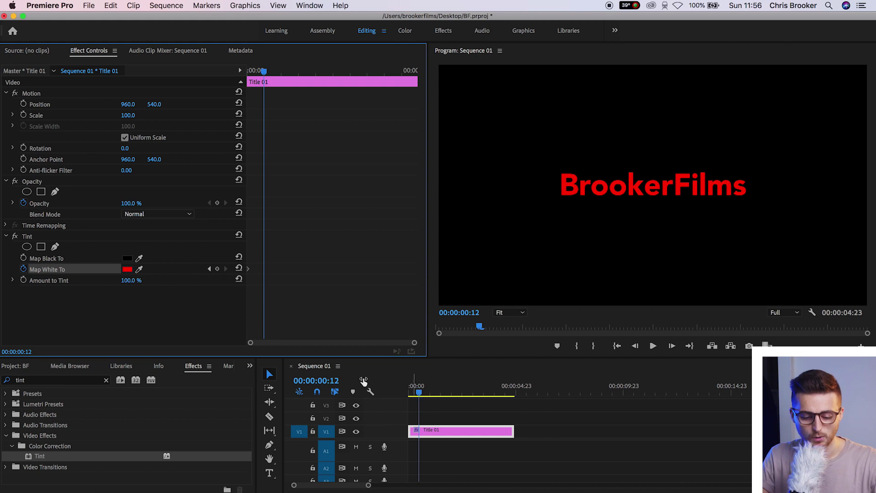
left_click(127, 270)
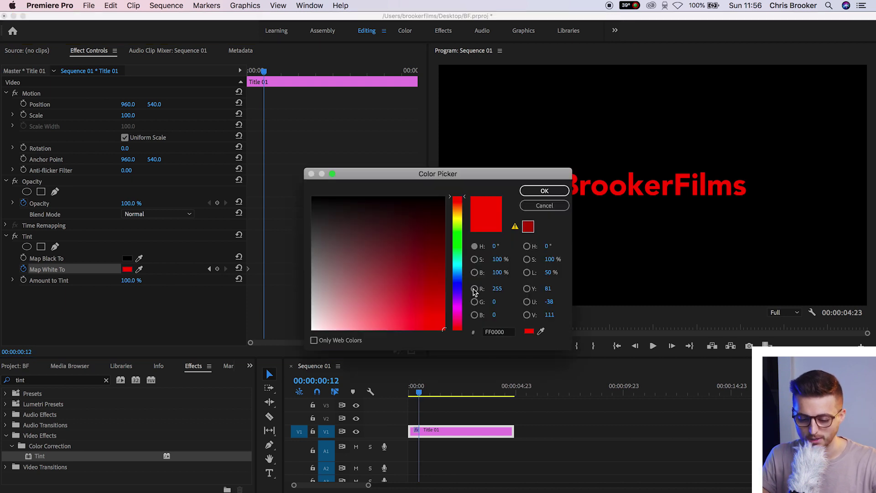
left_click_drag(458, 331, 460, 316)
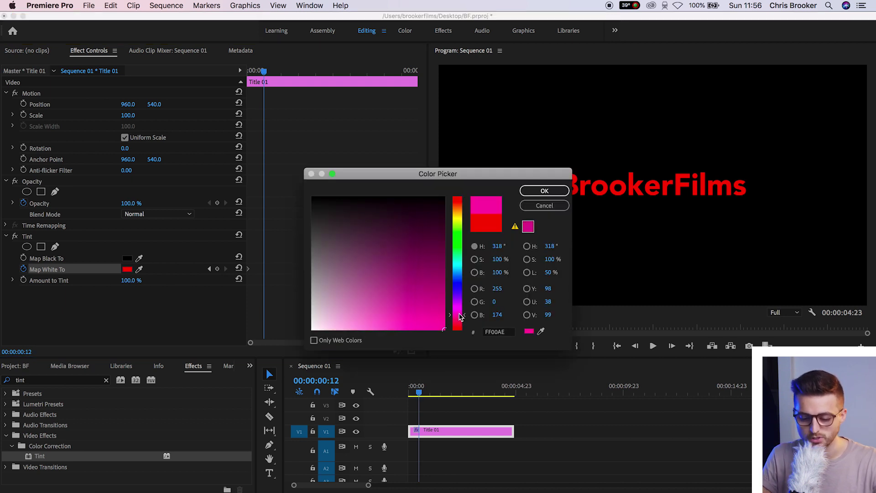
left_click(550, 194)
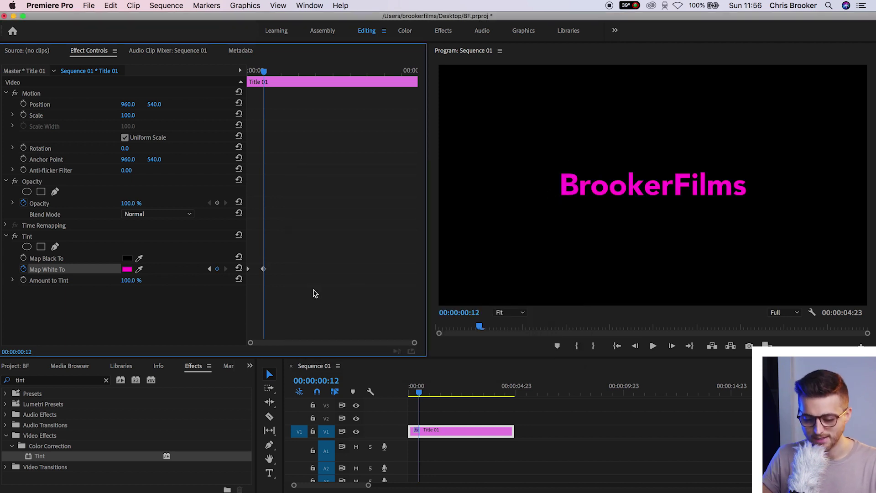
Add a purple Map White To keyframe further along.
key("Right")
key("Right")
key("Right")
key("Right")
key("Right")
key("Right")
key("Right")
key("Right")
key("Right")
key("Right")
key("Right")
key("Right")
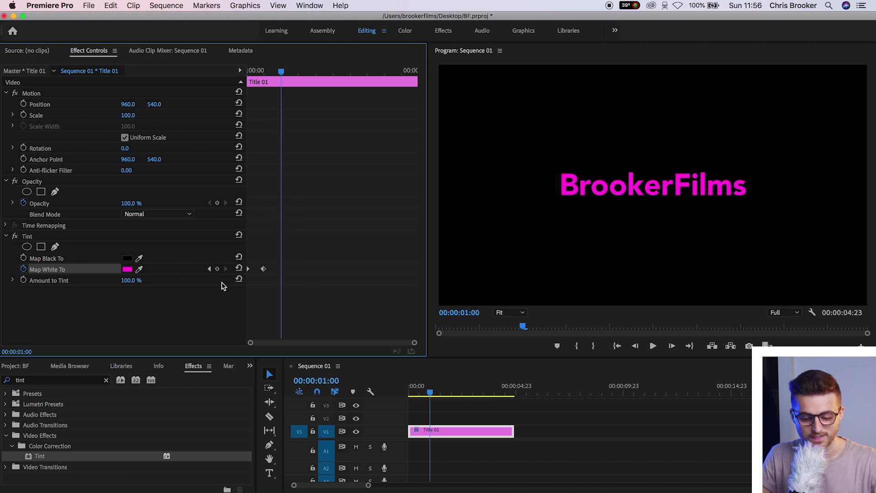
left_click(127, 270)
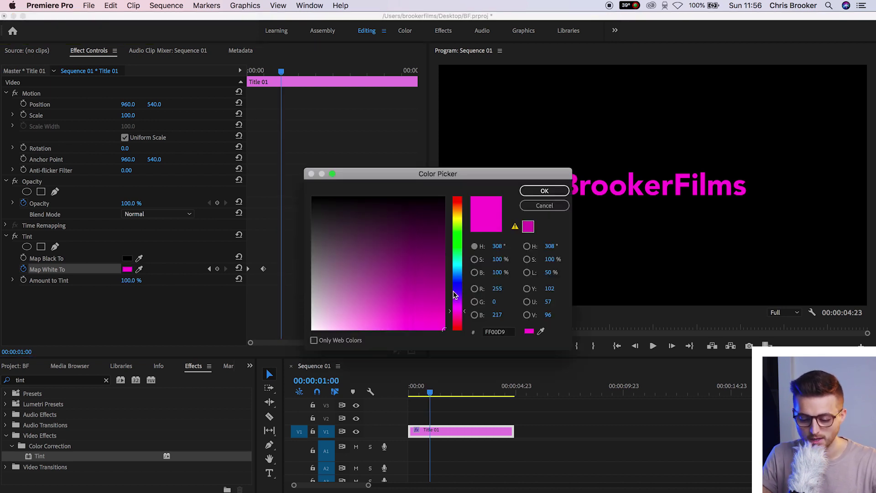
left_click_drag(459, 324, 457, 297)
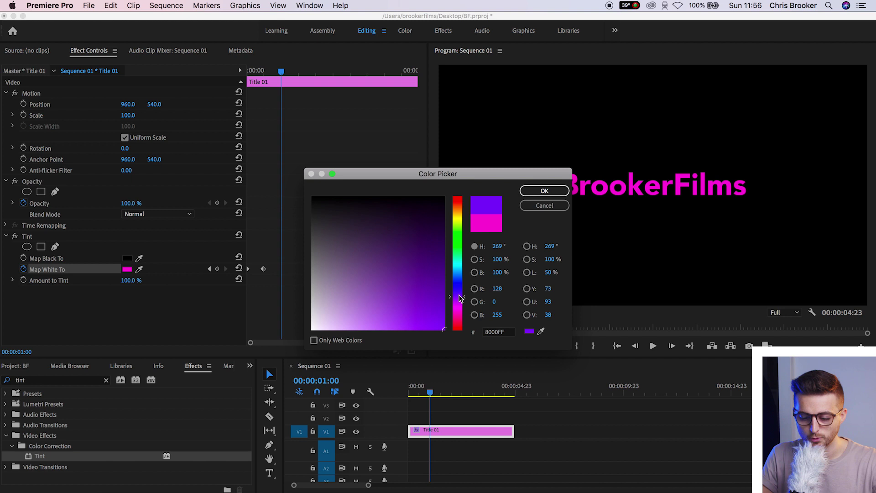
left_click(545, 191)
Add further rainbow colour keyframes, starting with cyan and ending back on red.
key("Right")
key("Right")
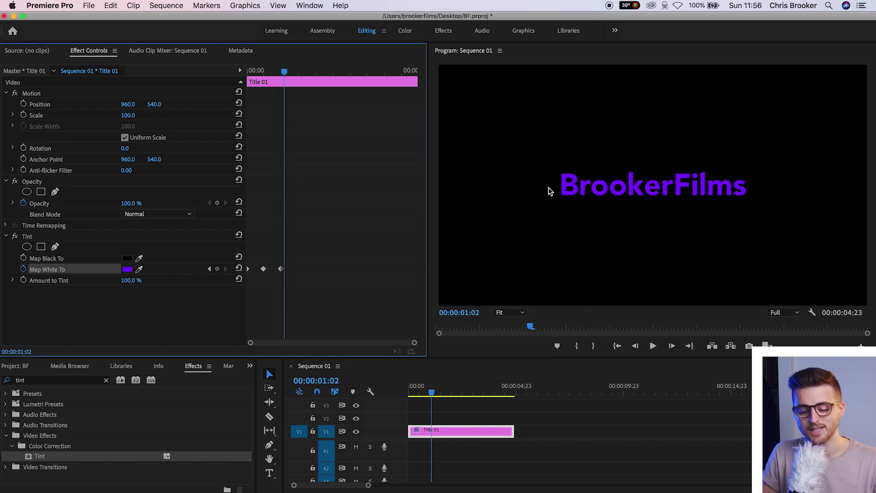
left_click(128, 269)
left_click(544, 191)
left_click(128, 269)
left_click(545, 191)
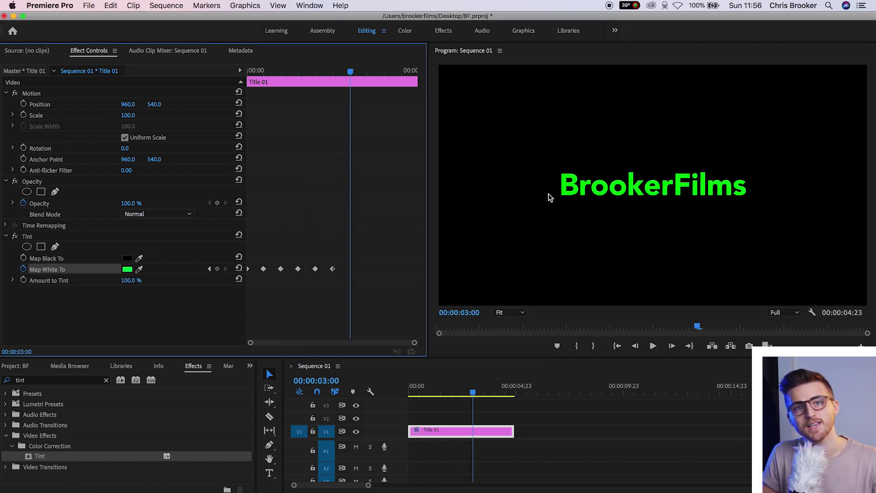
left_click(128, 269)
left_click(544, 191)
left_click(127, 270)
left_click(459, 195)
key("Return")
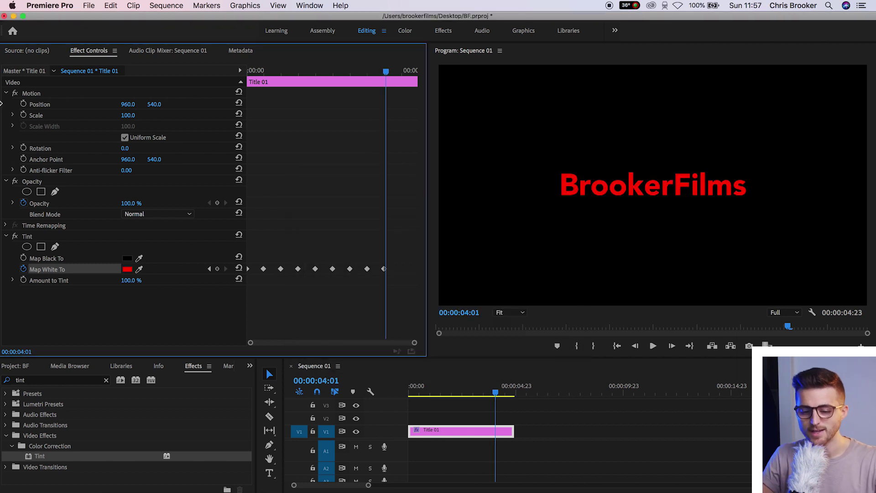
key("Home")
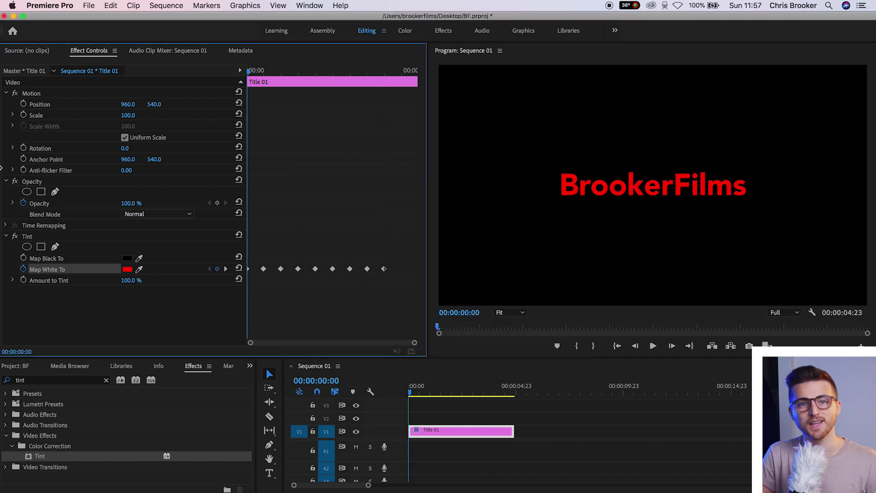
key("space")
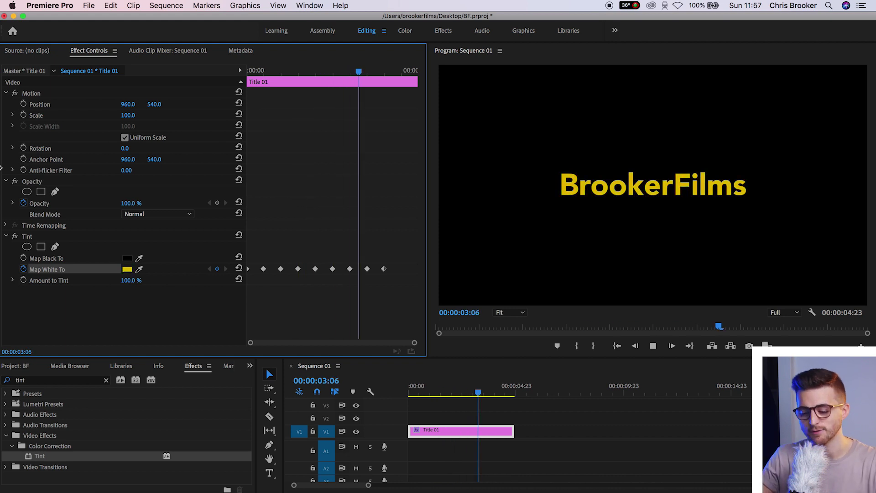
key("space")
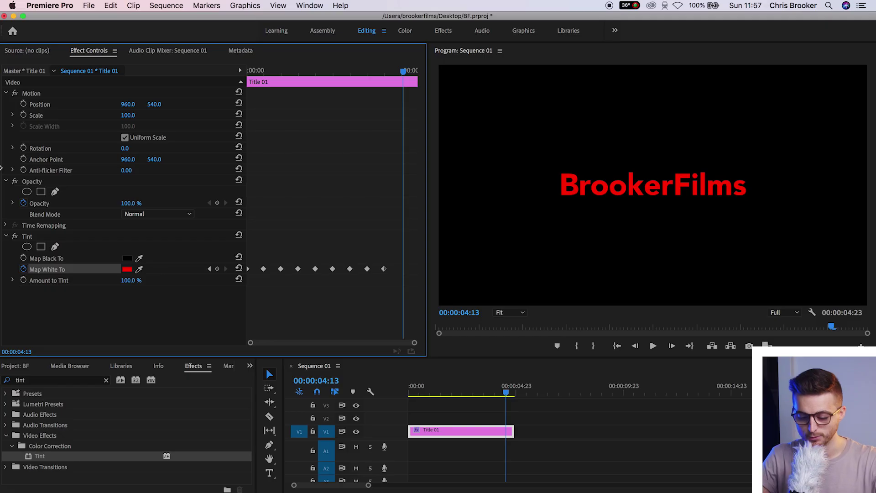
Extend the Title 01 clip and copy all the Map White To keyframes.
left_click_drag(513, 430, 691, 432)
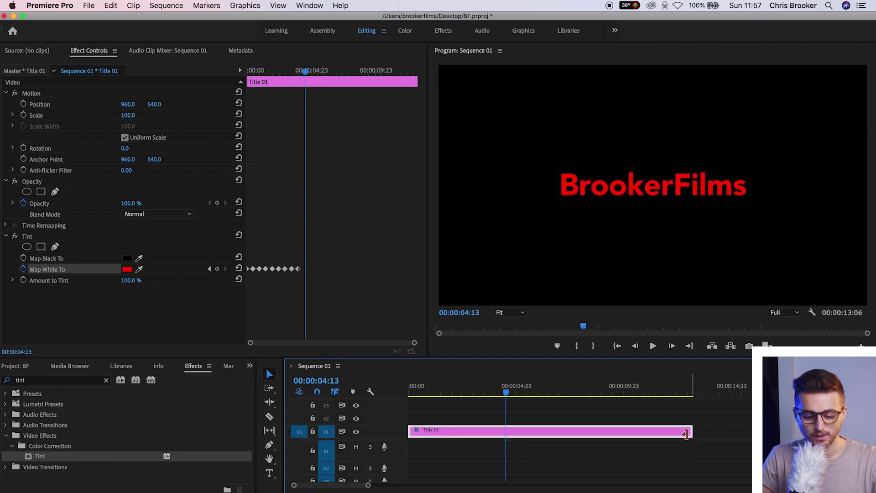
left_click(321, 260)
left_click_drag(321, 261, 203, 286)
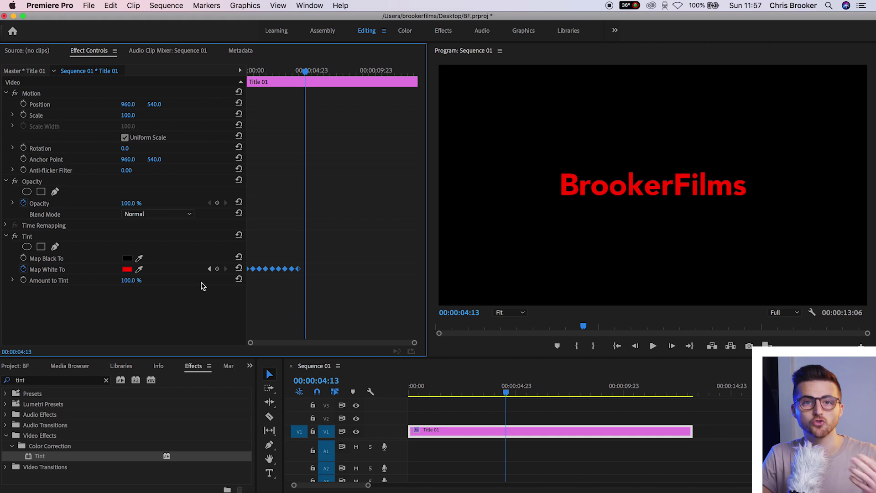
mouse_move(305, 71)
left_mouse_down()
mouse_move(269, 81)
mouse_move(312, 80)
left_mouse_up()
key("=")
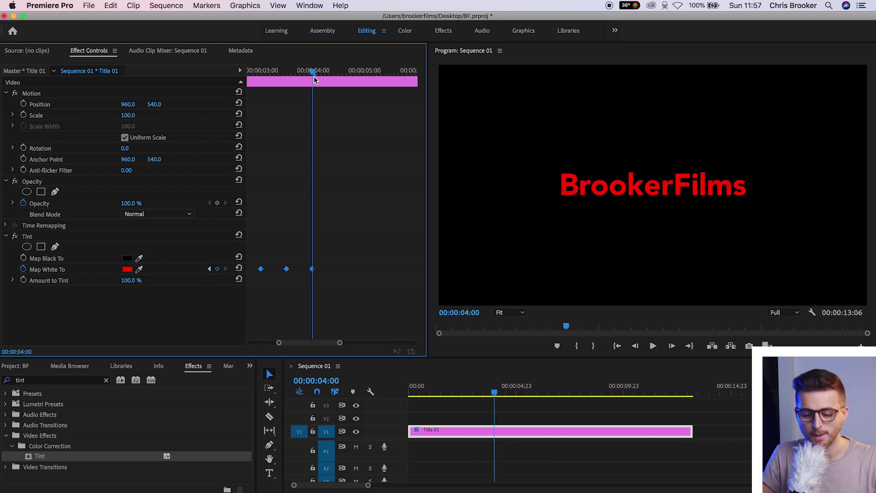
Paste the colour keyframes at 04:00 to repeat the cycle, then preview.
left_click(347, 287)
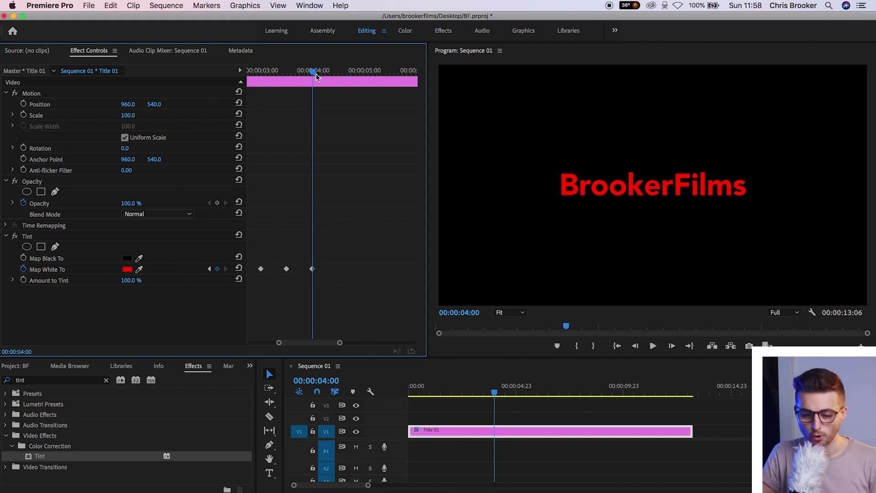
mouse_move(317, 76)
left_mouse_down()
mouse_move(350, 74)
mouse_move(315, 73)
left_mouse_up()
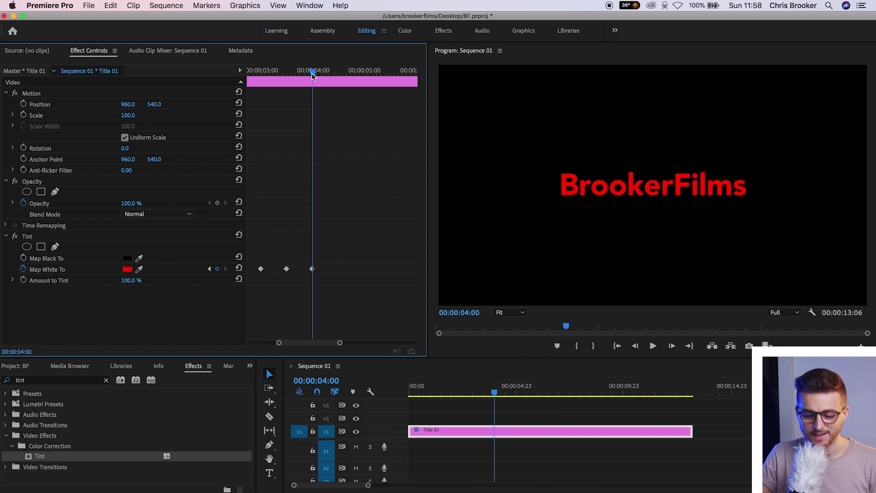
key("Home")
key("space")
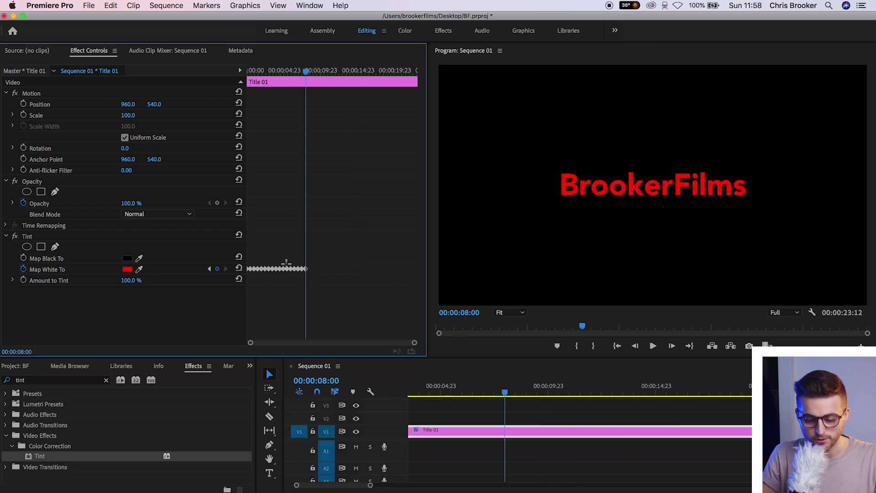
Paste another copy of all colour keyframes at 00:00:08:00 and play from the start.
left_click_drag(359, 259, 148, 299)
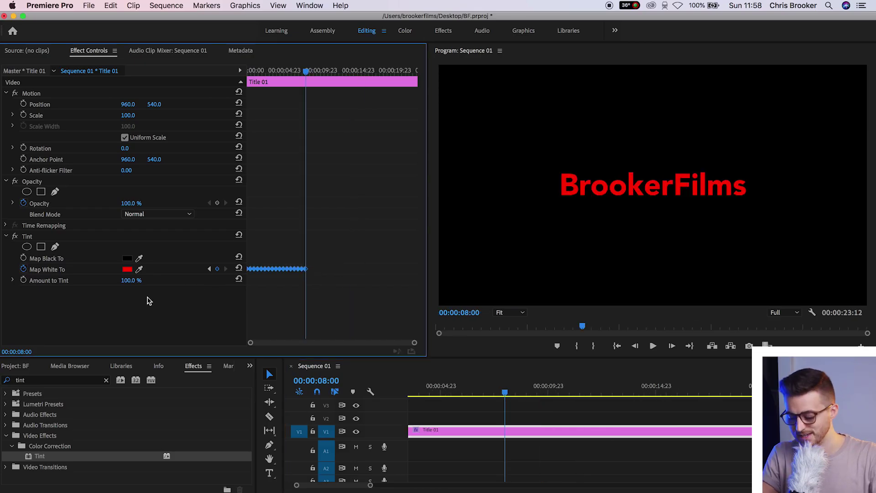
key("equal")
key("equal")
key("equal")
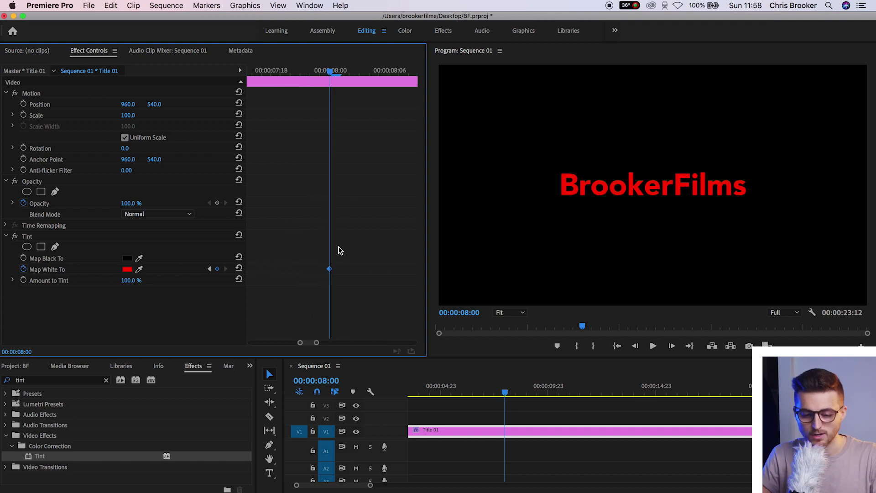
mouse_move(331, 72)
left_mouse_down()
mouse_move(291, 76)
mouse_move(327, 82)
left_mouse_up()
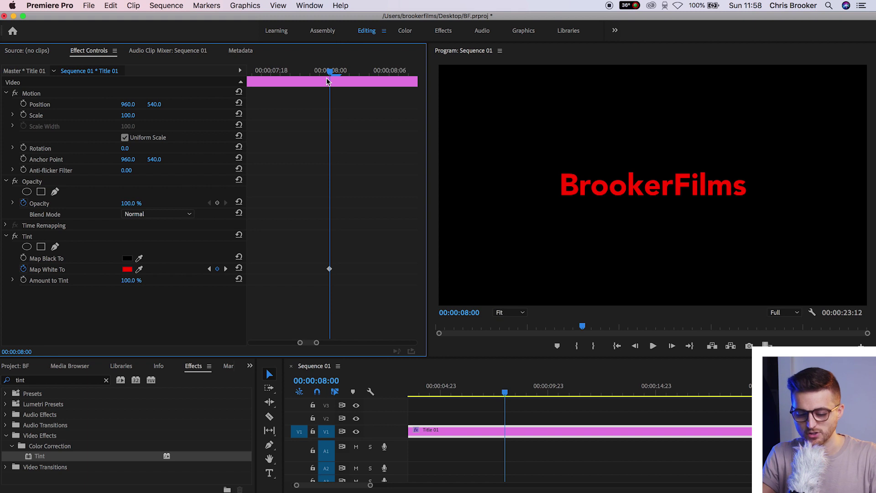
key("minus")
key("minus")
key("minus")
key("minus")
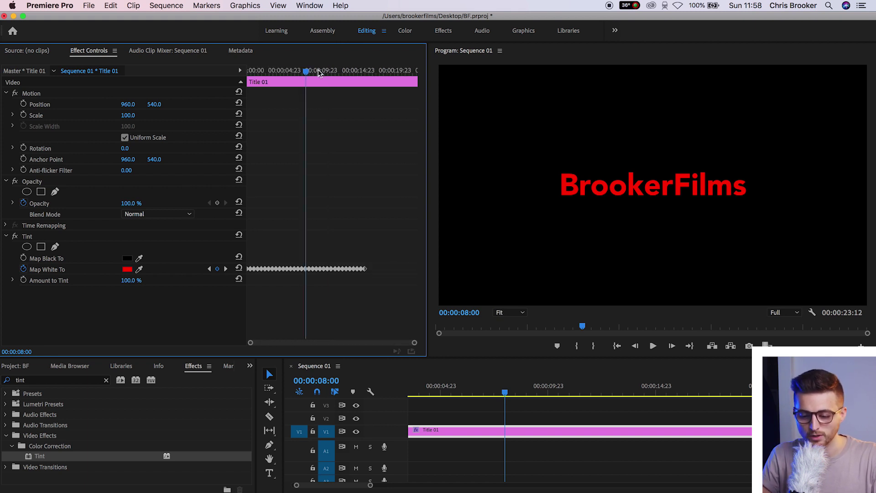
key("space")
key("Home")
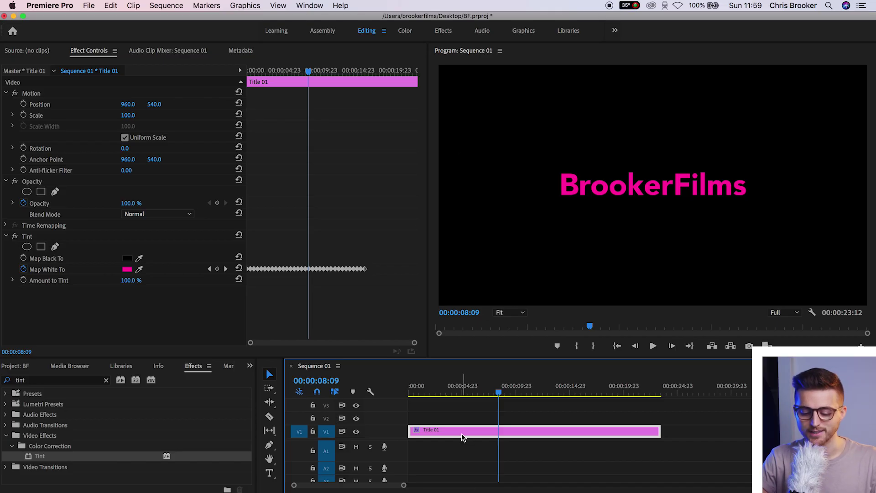
right_click(462, 437)
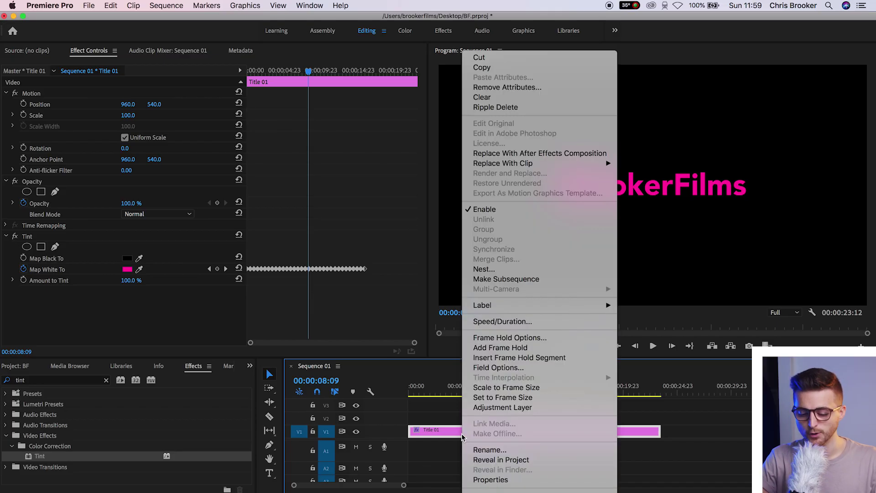
Nest the Title 01 clip as Nested Sequence 01.
left_click(505, 269)
key("Return")
left_click(485, 432)
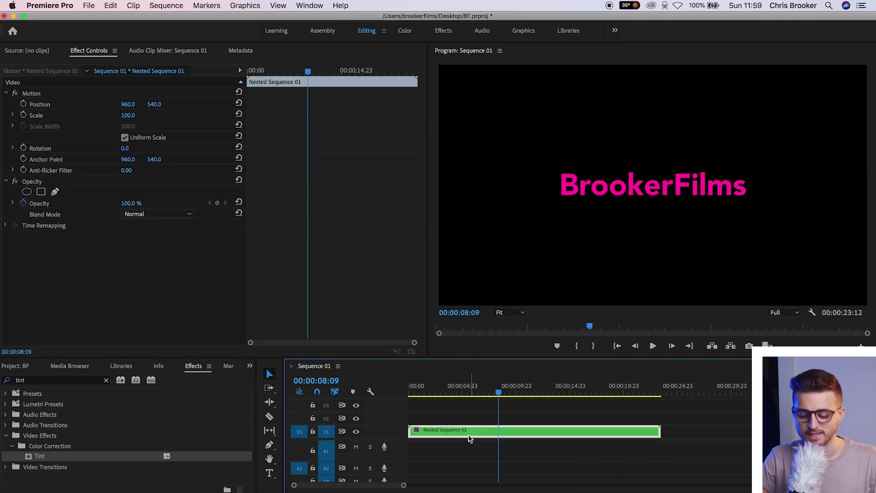
Set Nested Sequence 01's speed to 200% and return to the sequence start.
right_click(479, 436)
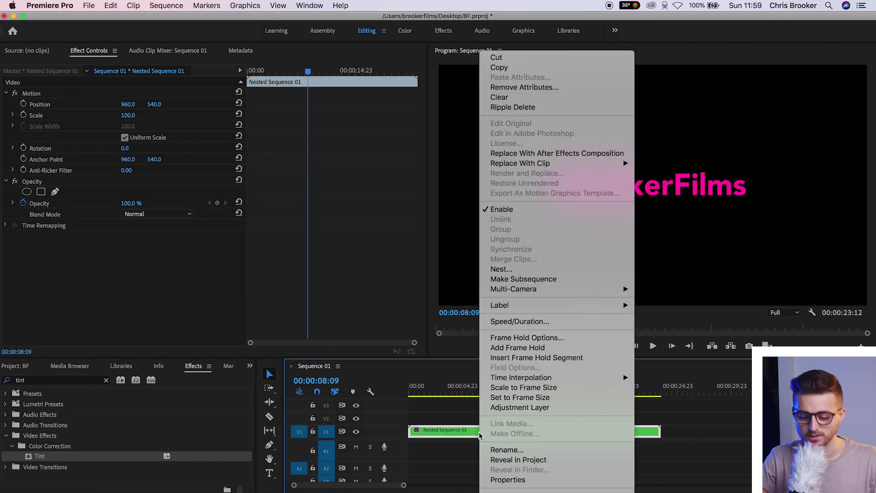
left_click(514, 322)
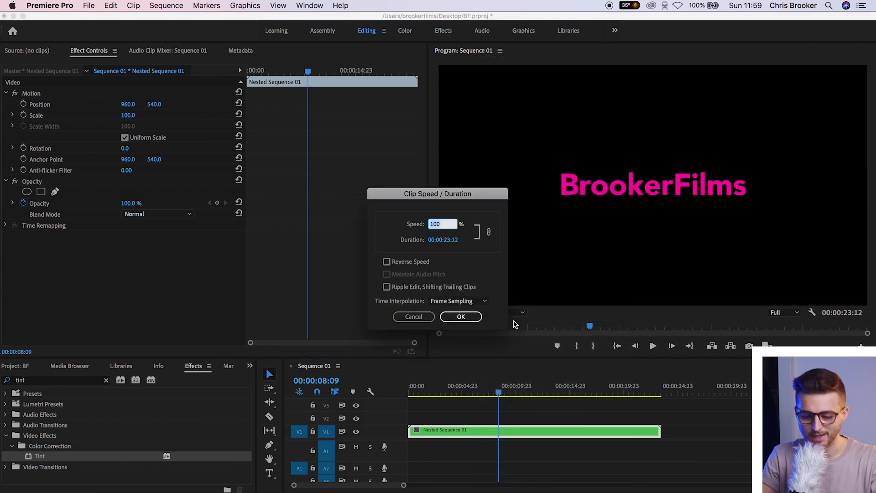
key("Return")
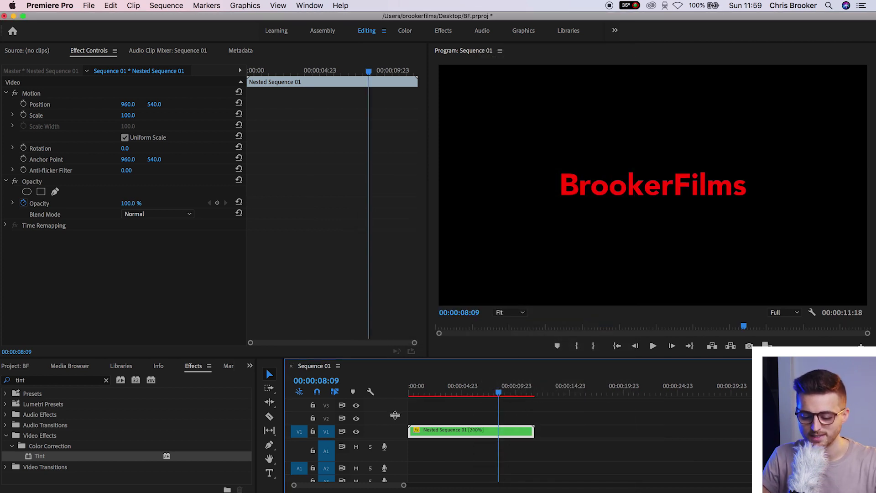
key("Home")
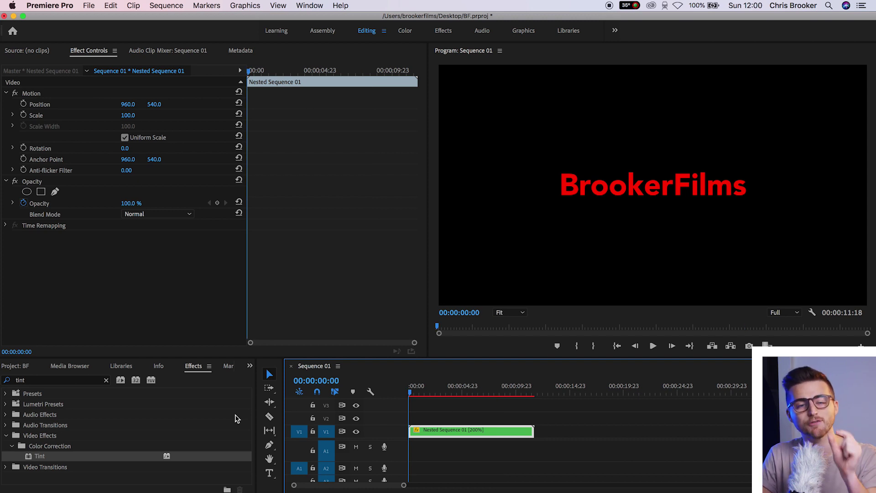
key("space")
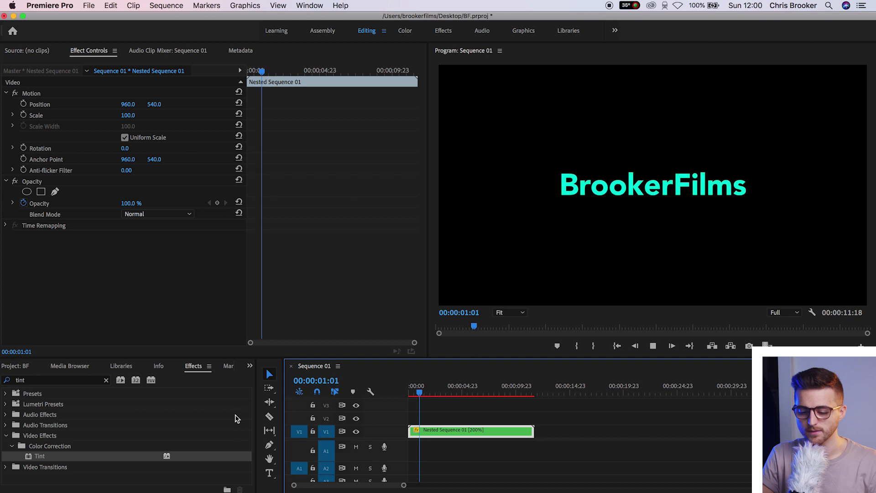